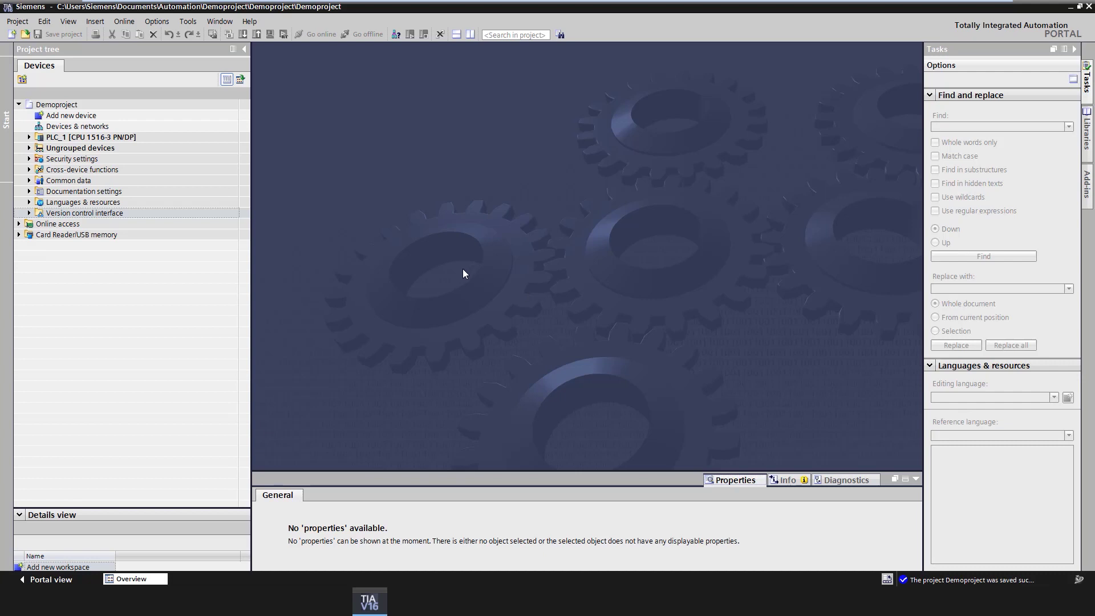
# Add Workspace_1 under Version control interface and open its editor.
pyautogui.doubleClick(173, 214)
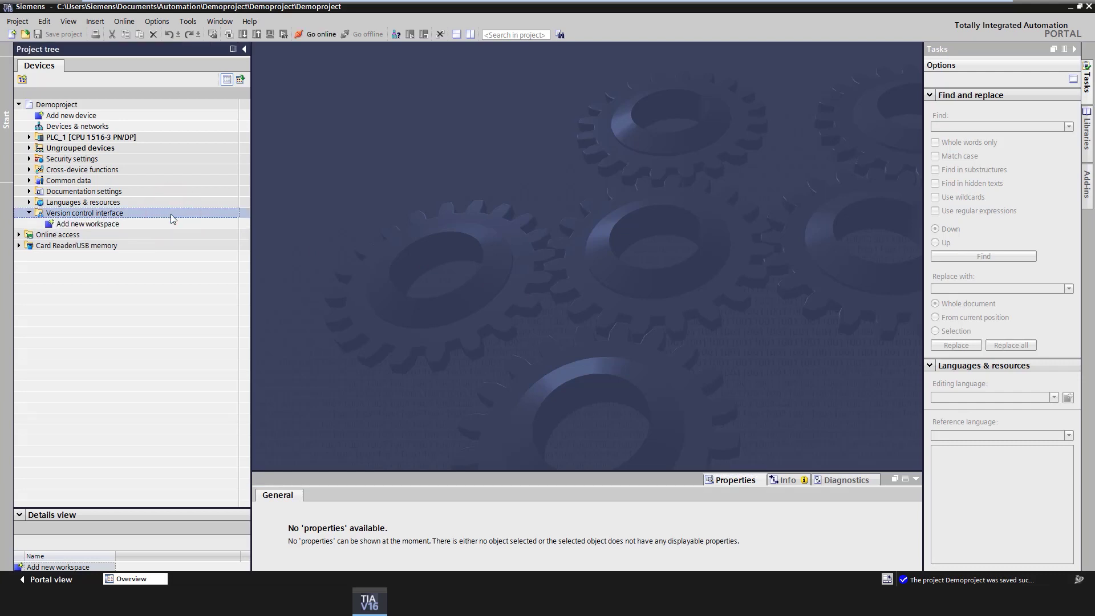
pyautogui.doubleClick(166, 223)
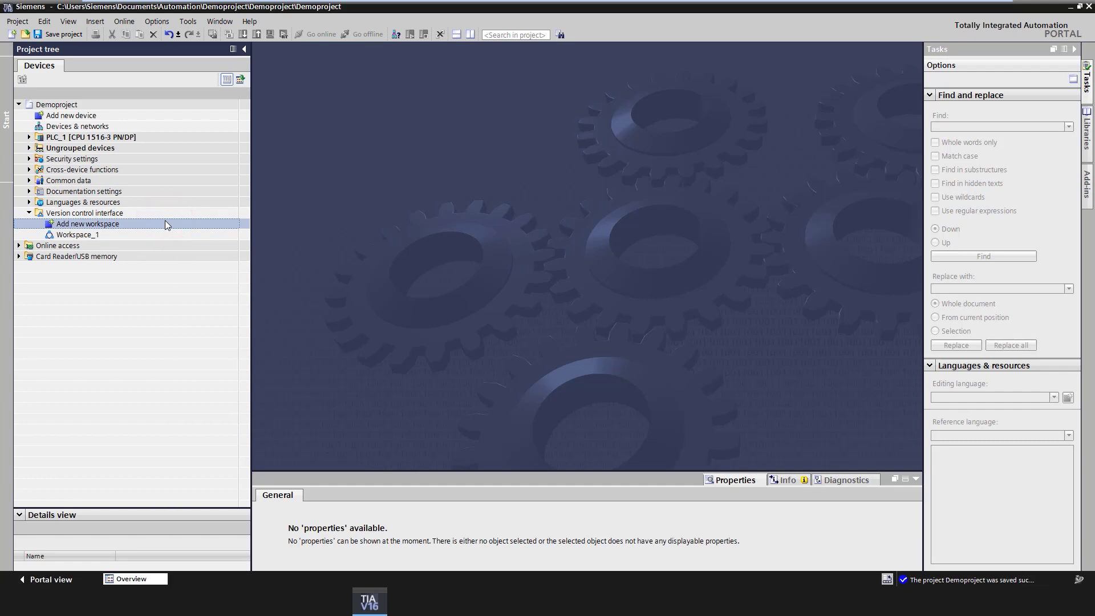
pyautogui.doubleClick(114, 235)
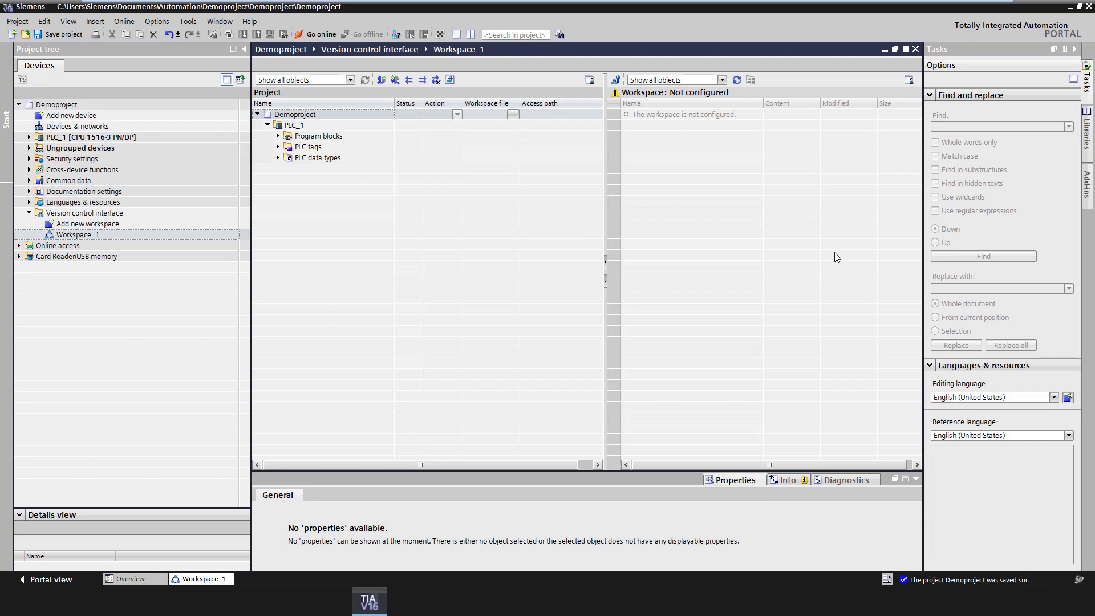
# Configure Workspace_1 with path C:\Users\Siemens\Desktop\Workspace and no version control add-in.
pyautogui.click(617, 80)
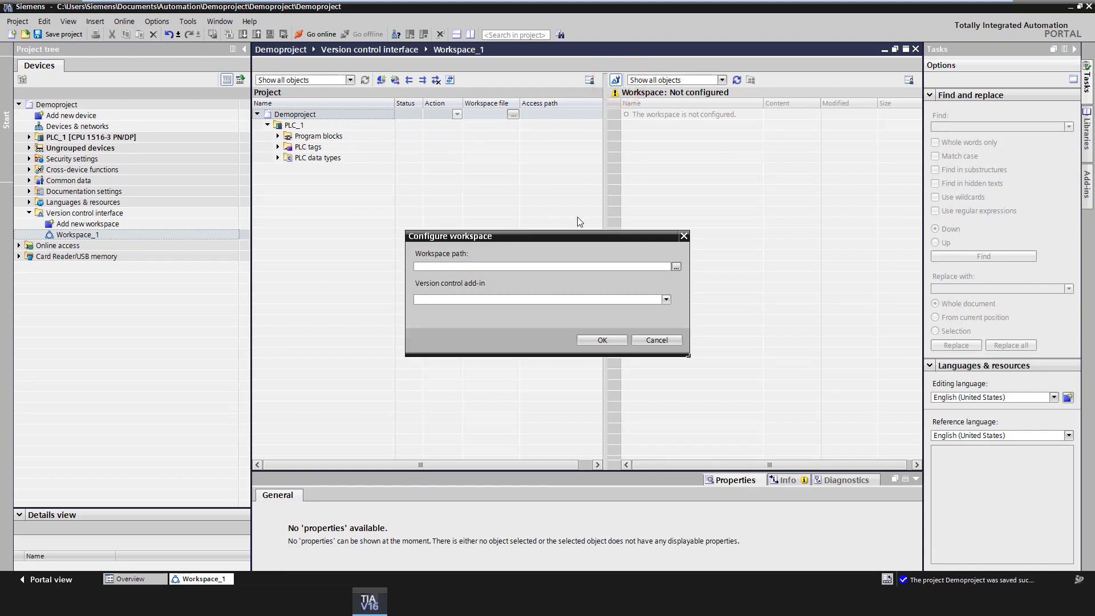
pyautogui.click(676, 267)
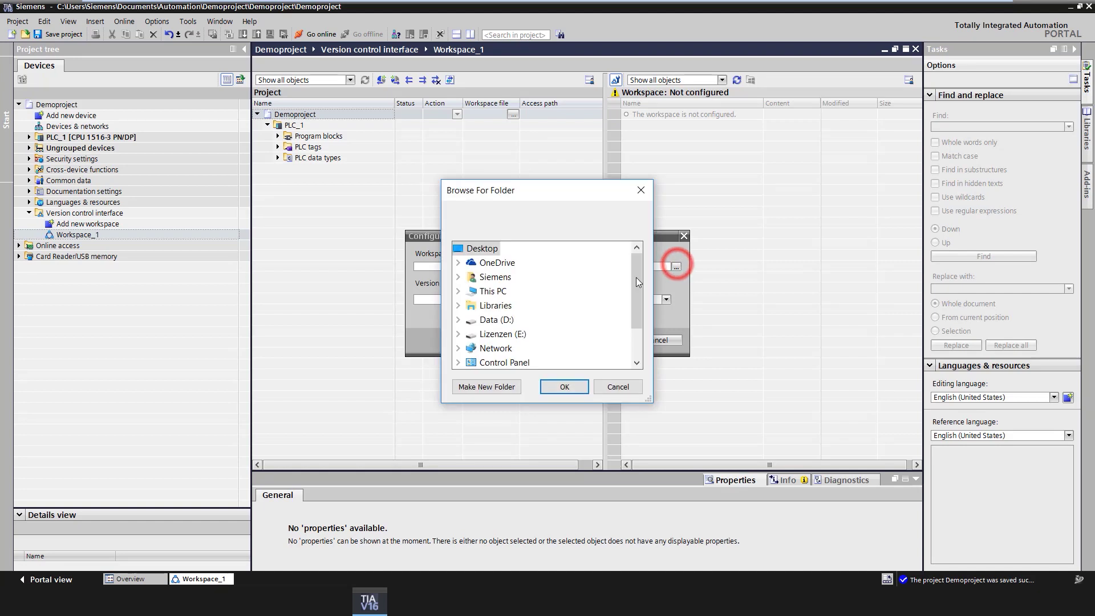
pyautogui.click(500, 348)
pyautogui.click(564, 386)
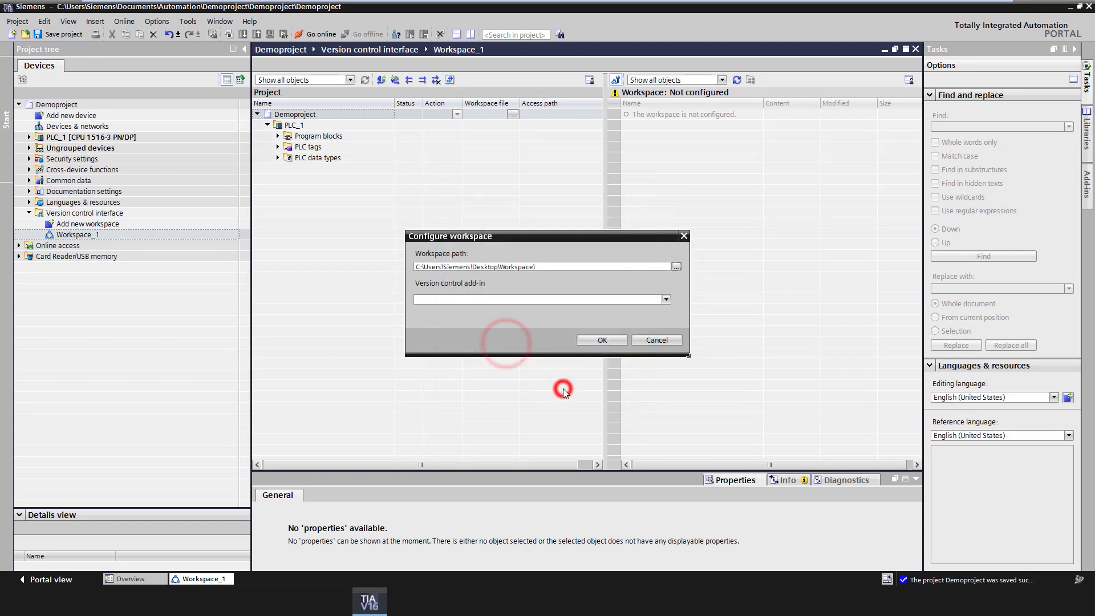
pyautogui.click(664, 300)
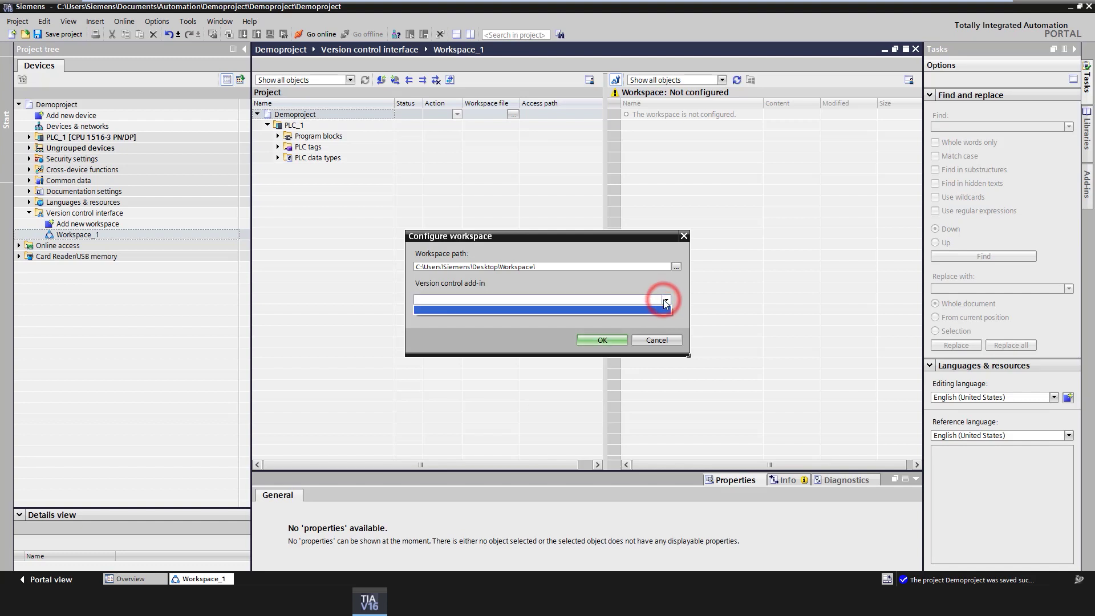
pyautogui.click(606, 341)
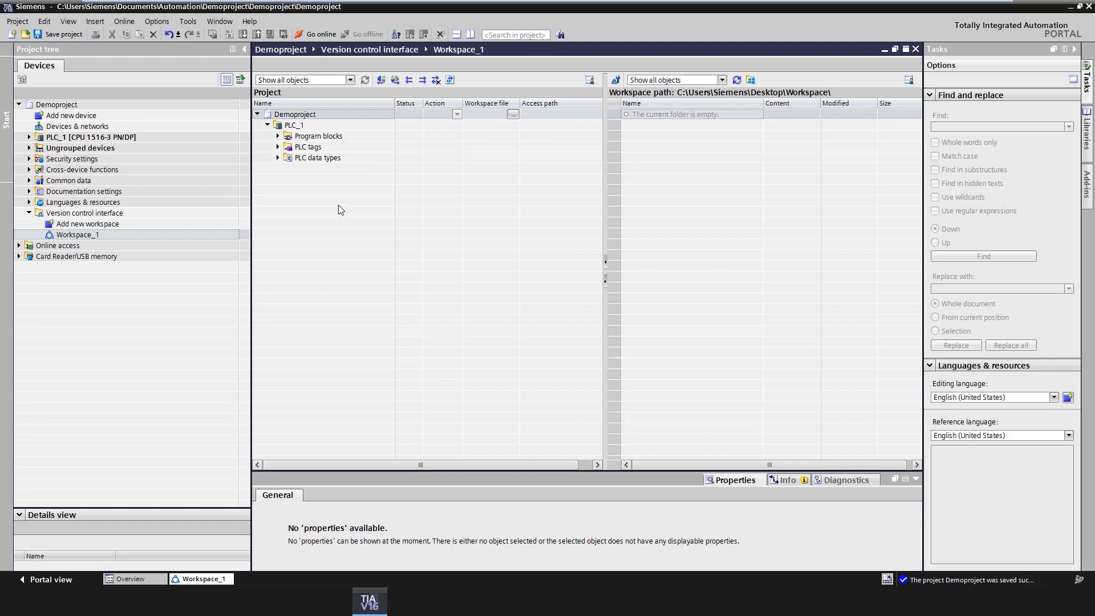
# Export PLC_1 into Workspace_1, compiling it first, and acknowledge the 8 exported objects.
pyautogui.click(287, 125)
pyautogui.moveTo(321, 126); pyautogui.dragTo(659, 125)
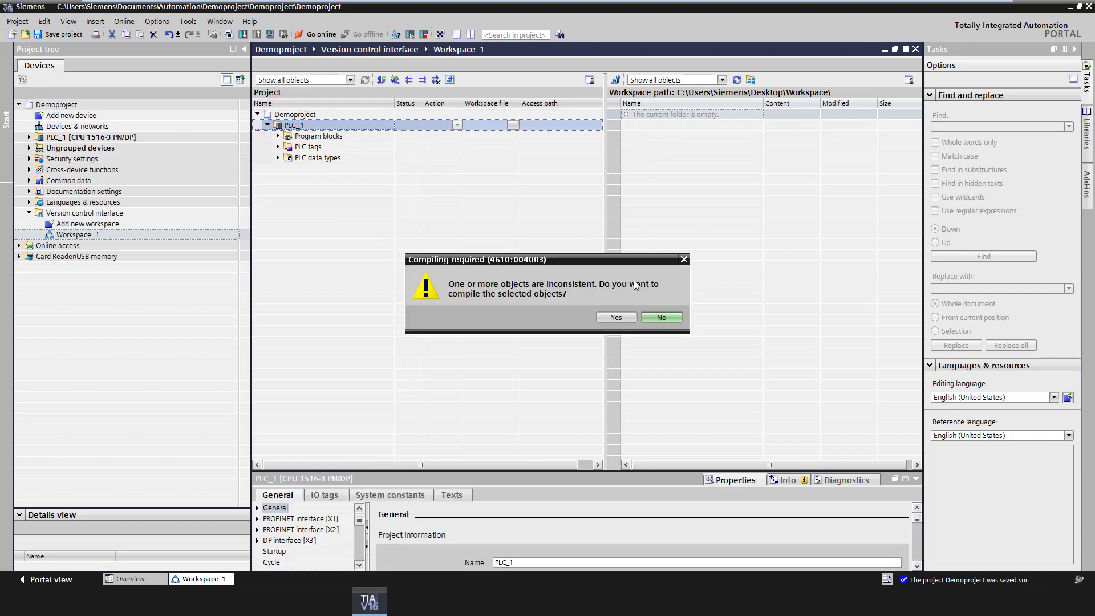
pyautogui.click(617, 318)
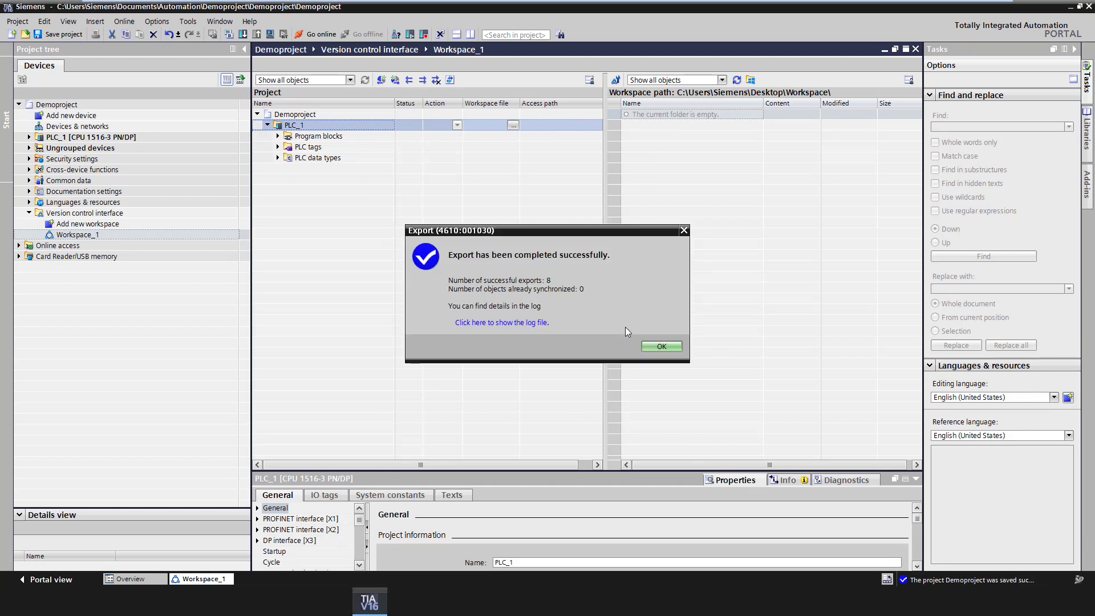
pyautogui.click(659, 345)
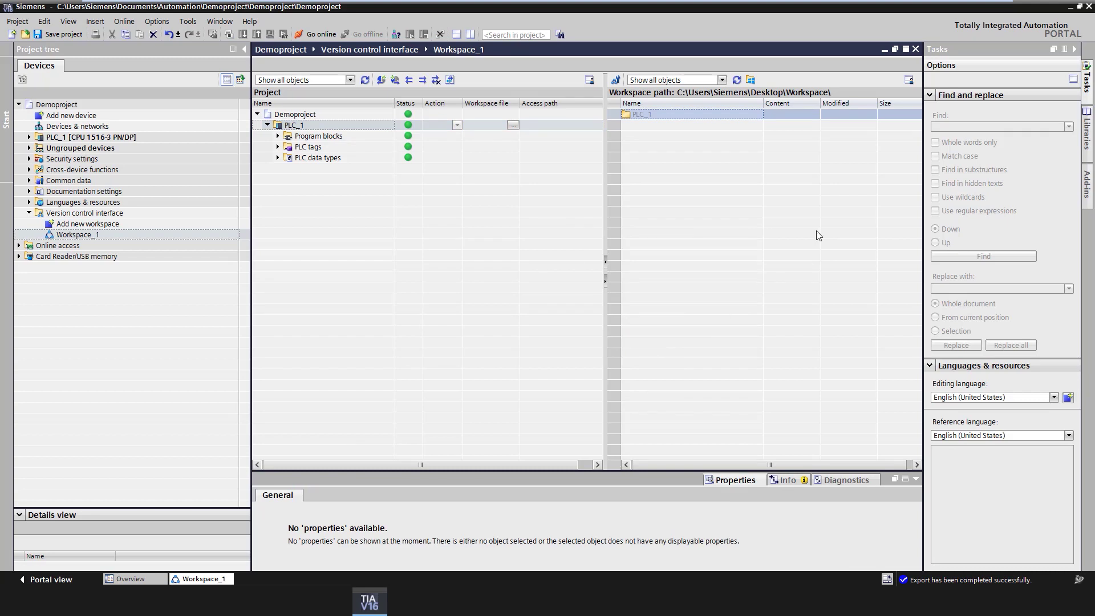
# On the desktop, browse Workspace\PLC_1\Program blocks to view the five exported files.
pyautogui.click(1070, 7)
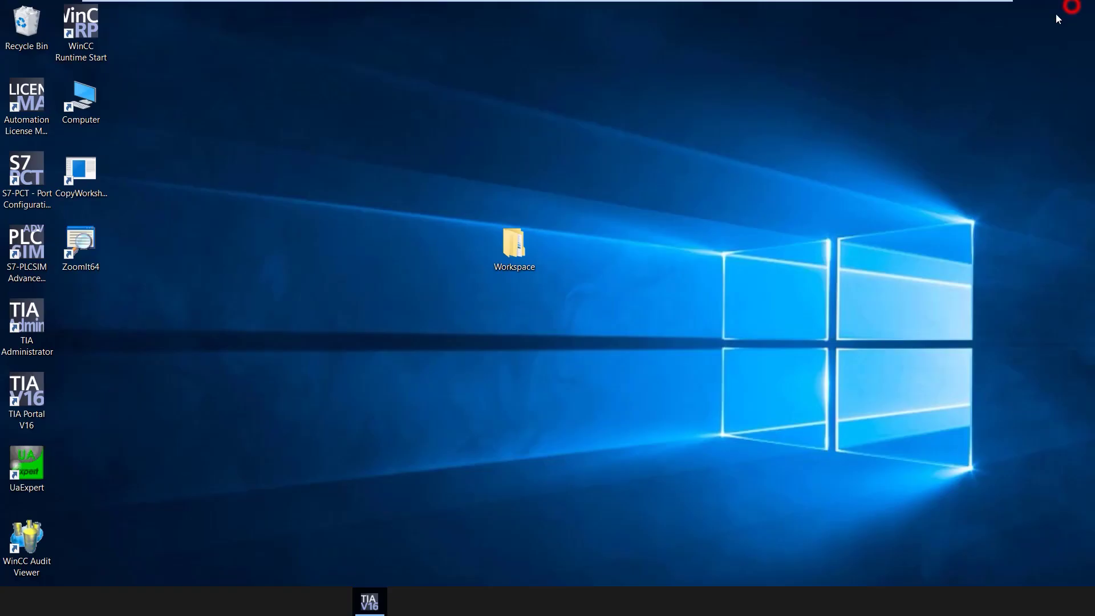
pyautogui.doubleClick(522, 237)
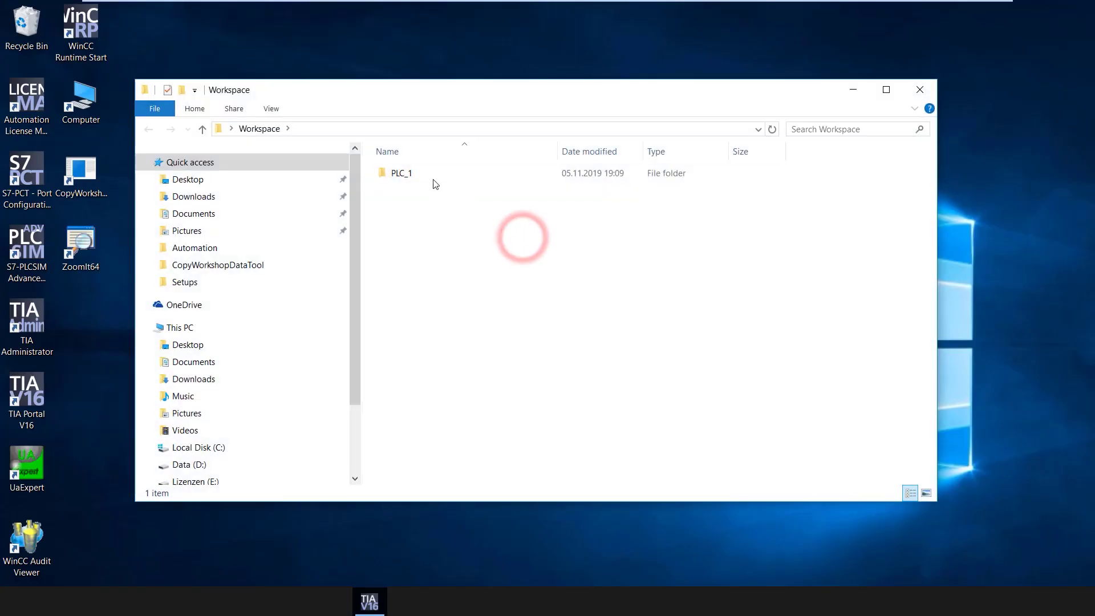
pyautogui.doubleClick(427, 174)
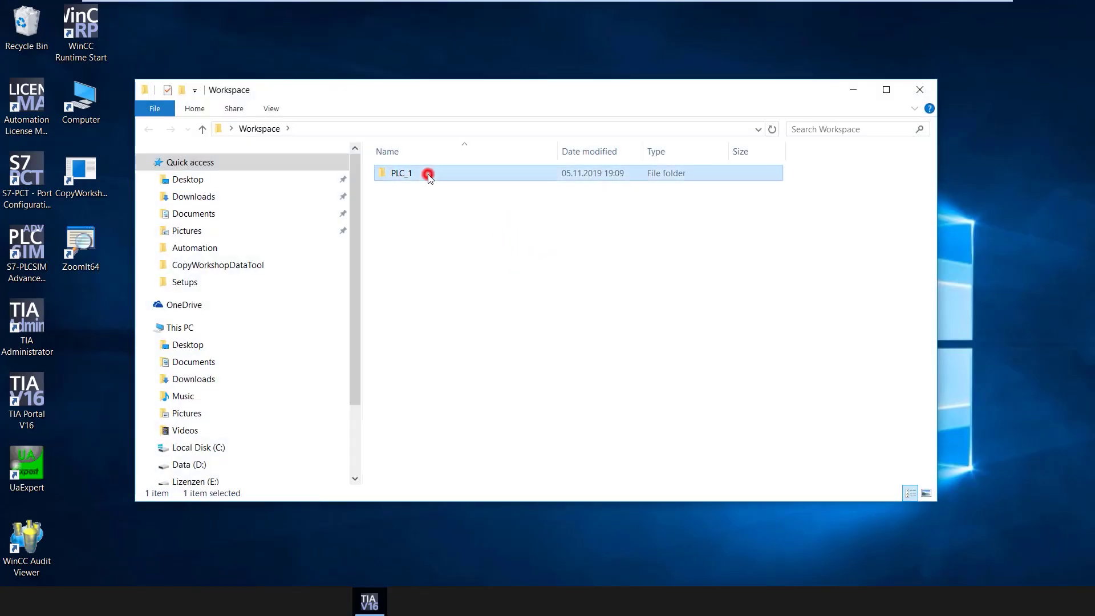
pyautogui.doubleClick(418, 203)
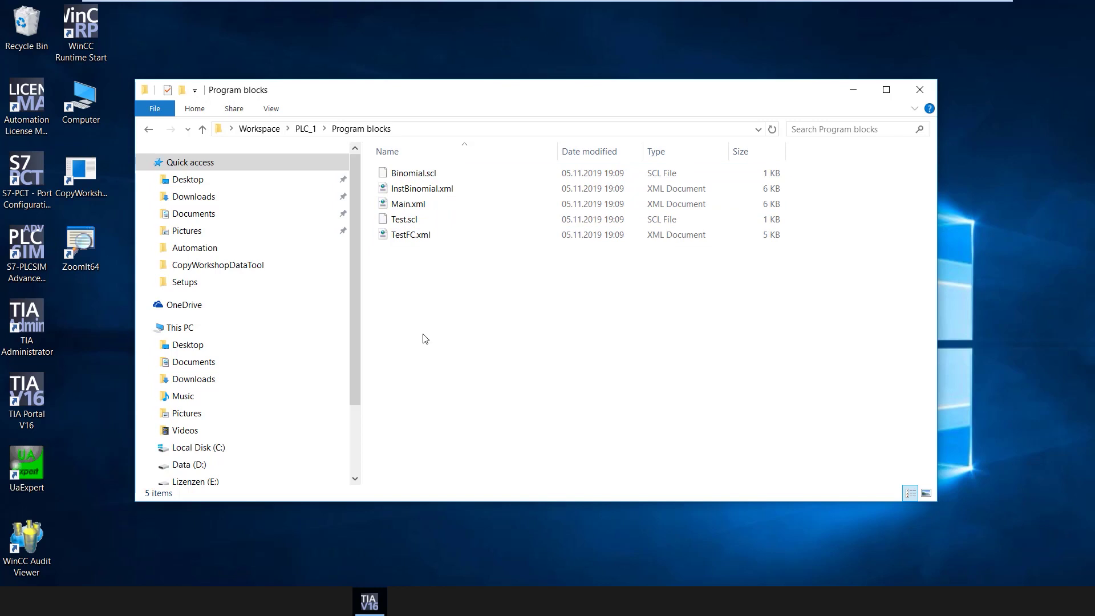
# Back in TIA Portal, open TestFC [FC1] from PLC_1's Program blocks.
pyautogui.click(369, 601)
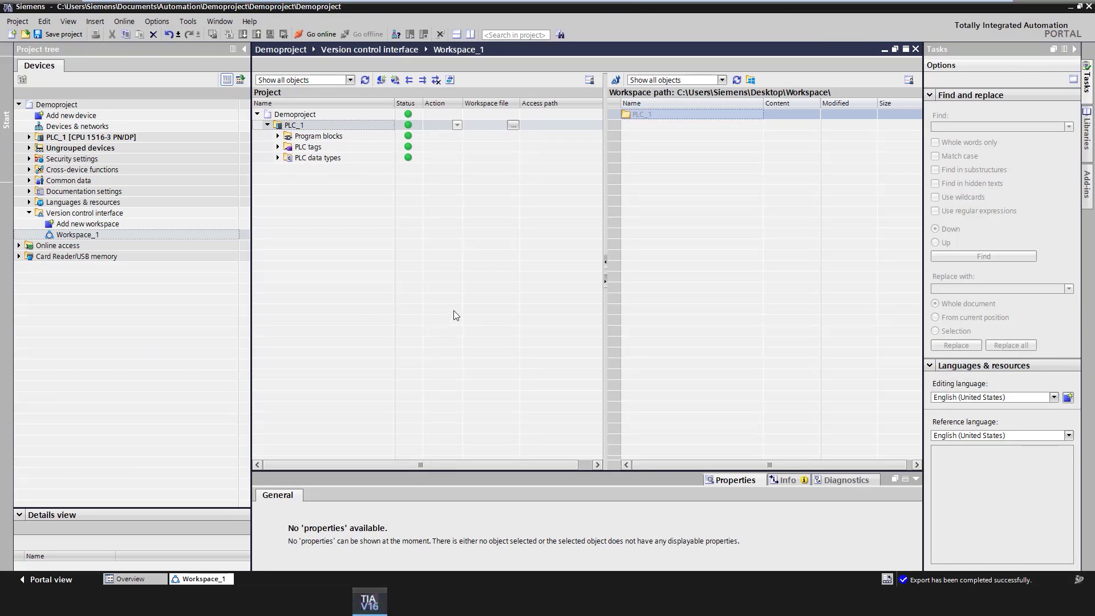
pyautogui.click(412, 148)
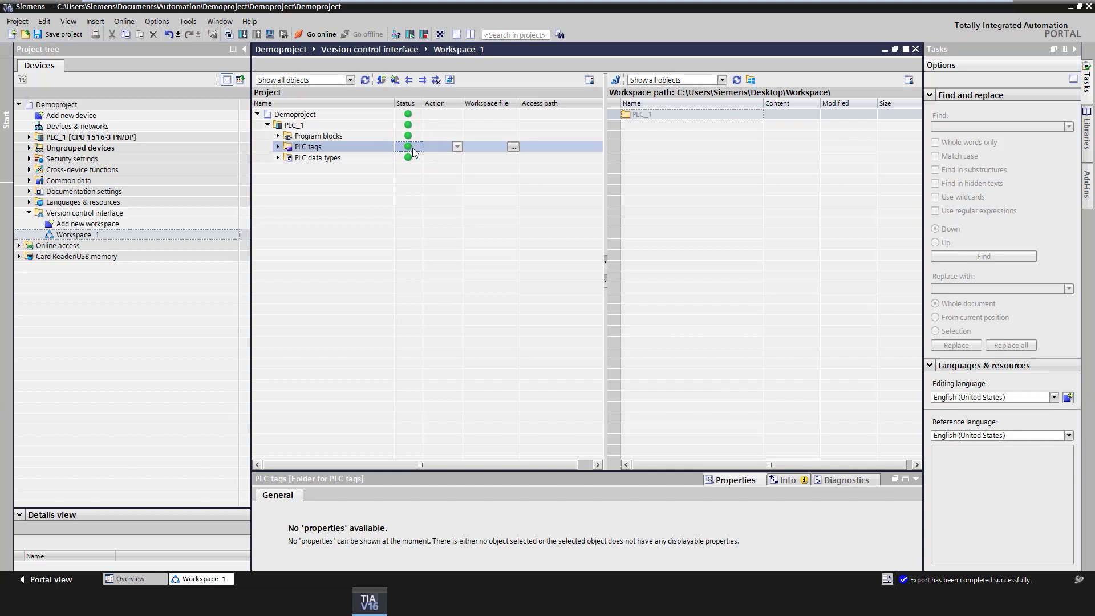
pyautogui.click(30, 138)
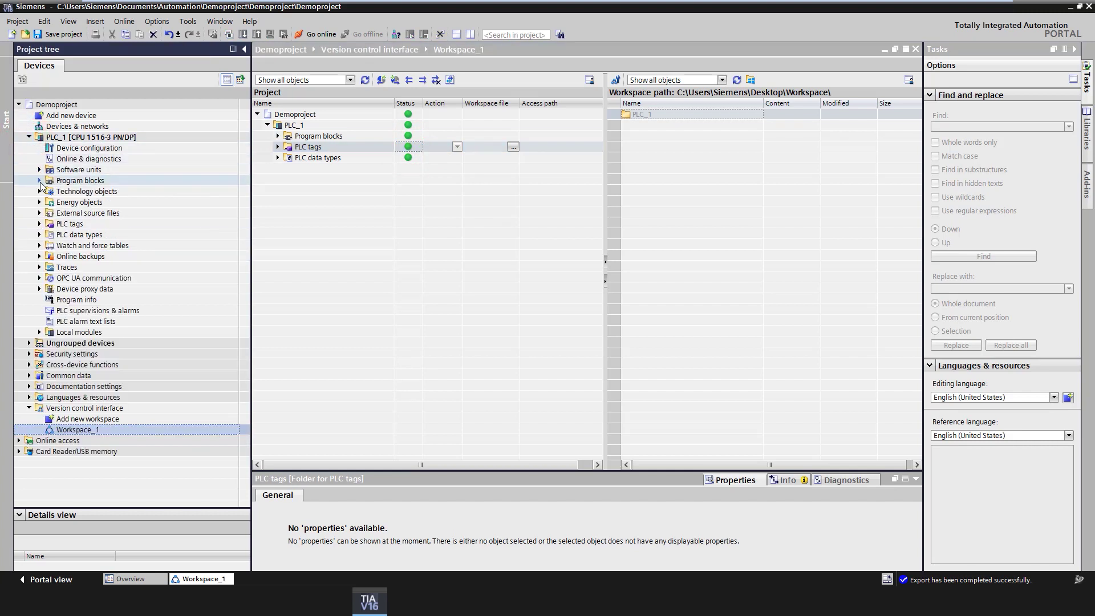
pyautogui.click(40, 181)
pyautogui.doubleClick(83, 223)
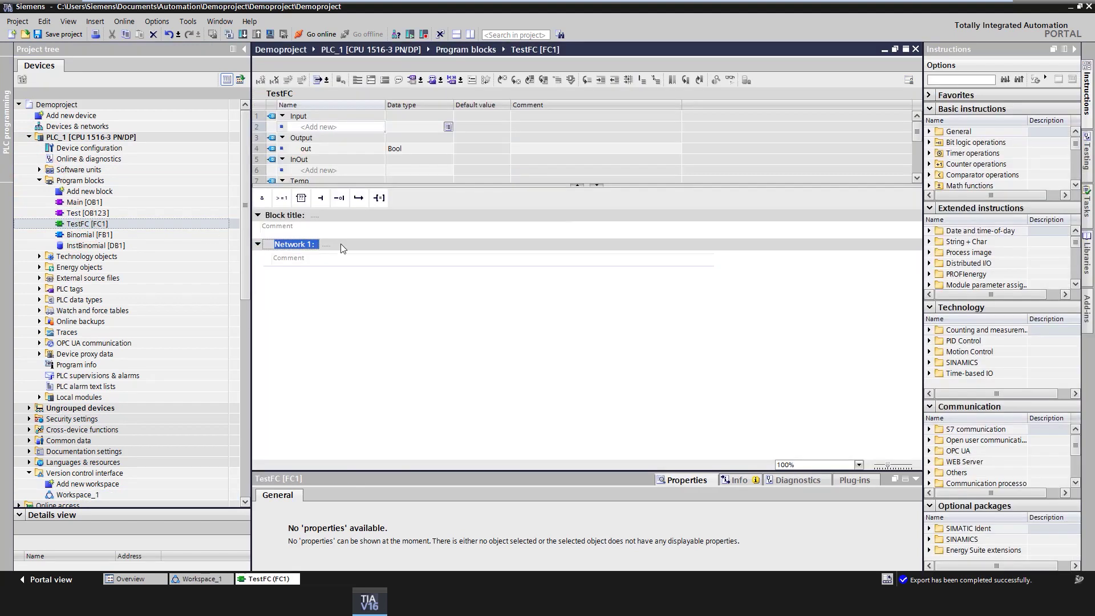
# Add an assignment box to #out in Network 1 of TestFC.
pyautogui.moveTo(379, 197); pyautogui.dragTo(368, 283)
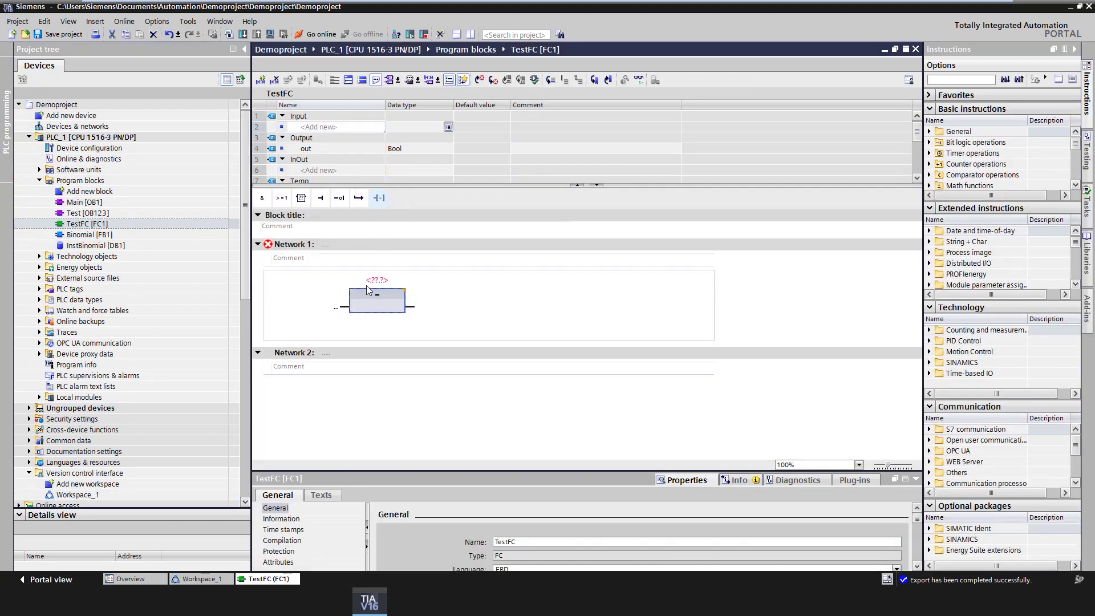
pyautogui.write('out')
pyautogui.press('Return')
pyautogui.click(326, 308)
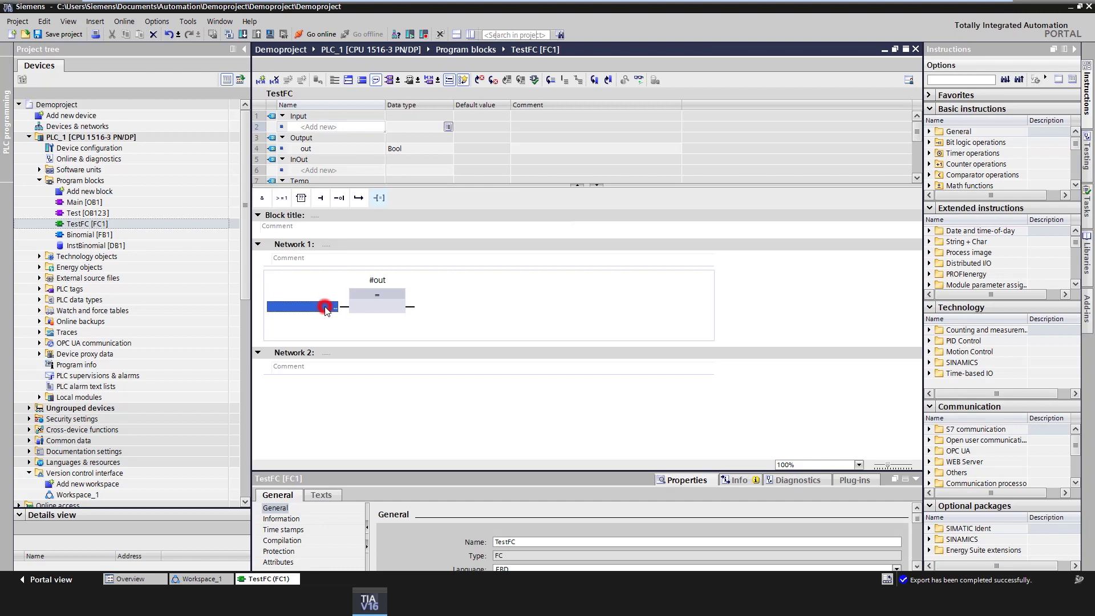
# In the Workspace_1 comparison, set the modified TestFC's action to Export to workspace.
pyautogui.click(194, 579)
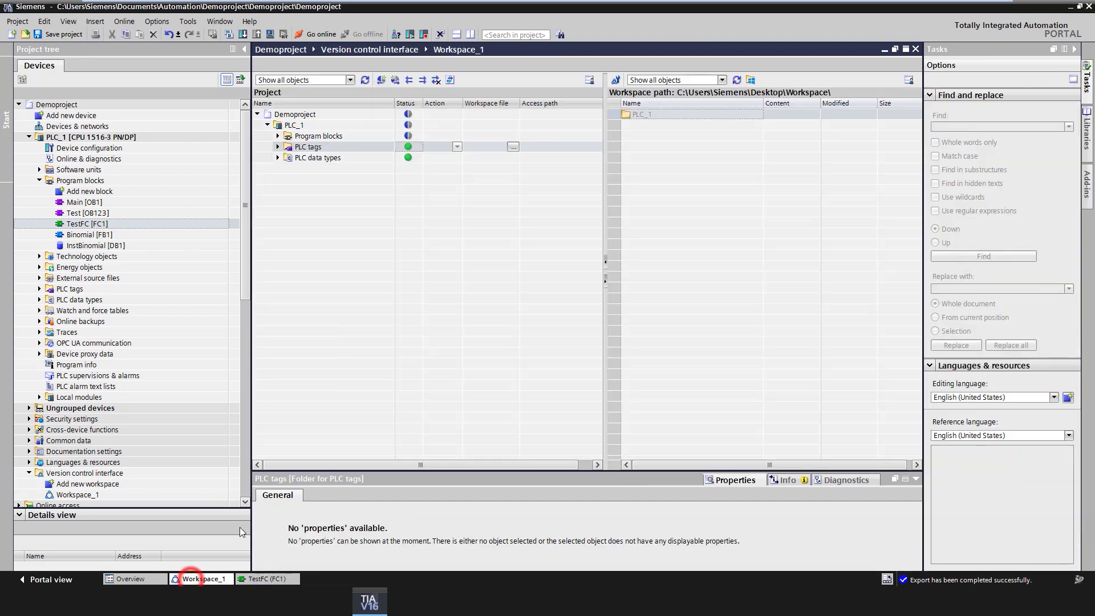
pyautogui.click(278, 135)
pyautogui.click(409, 168)
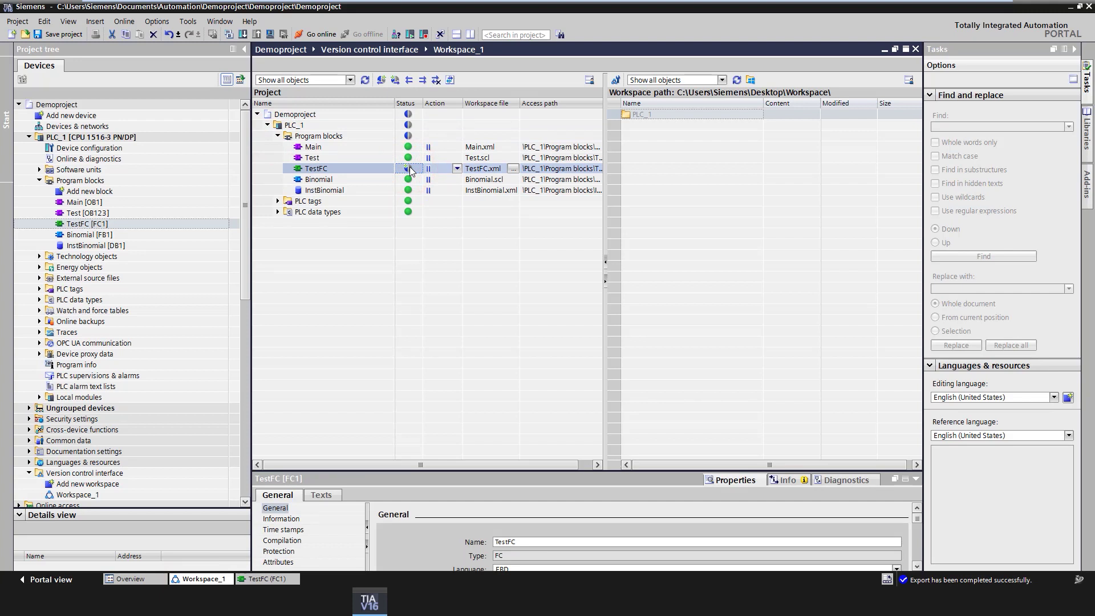
pyautogui.click(456, 167)
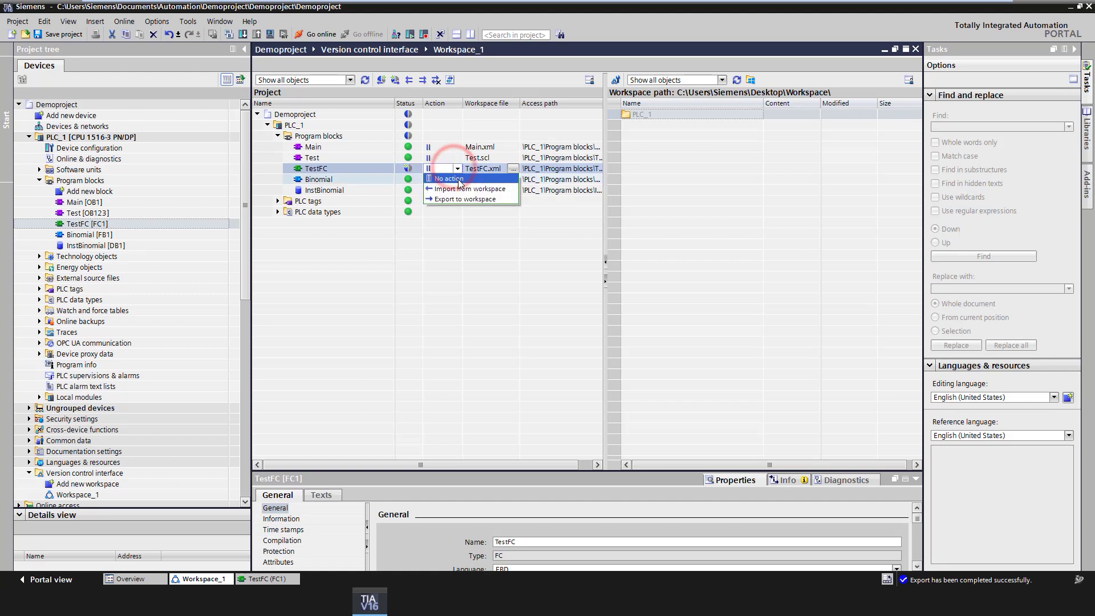
pyautogui.click(453, 199)
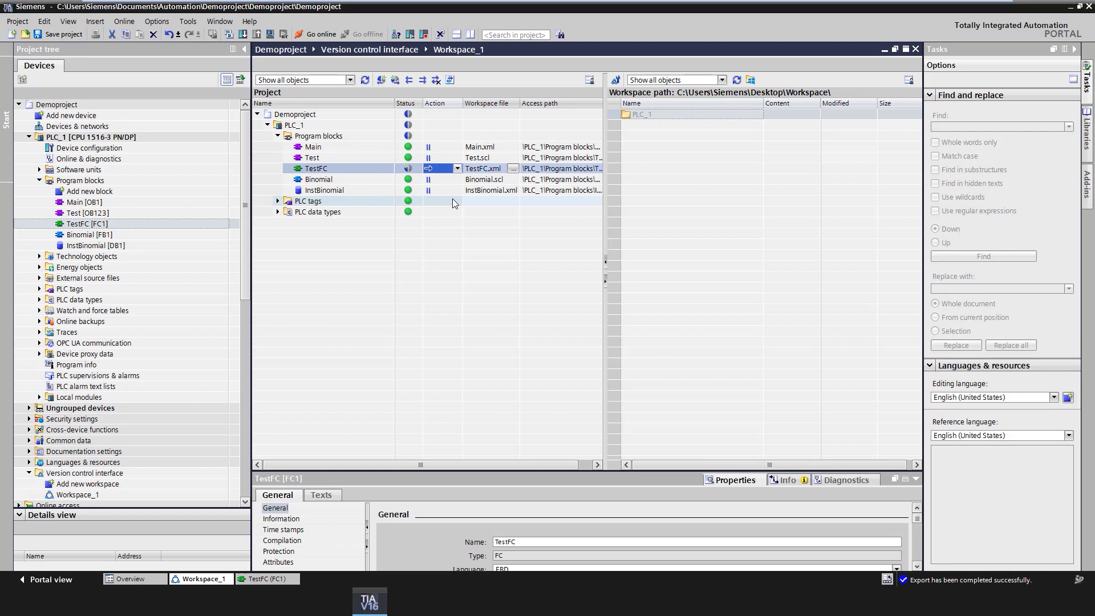
# Execute the pending actions, compiling first, and confirm the synchronization.
pyautogui.click(449, 80)
pyautogui.click(605, 320)
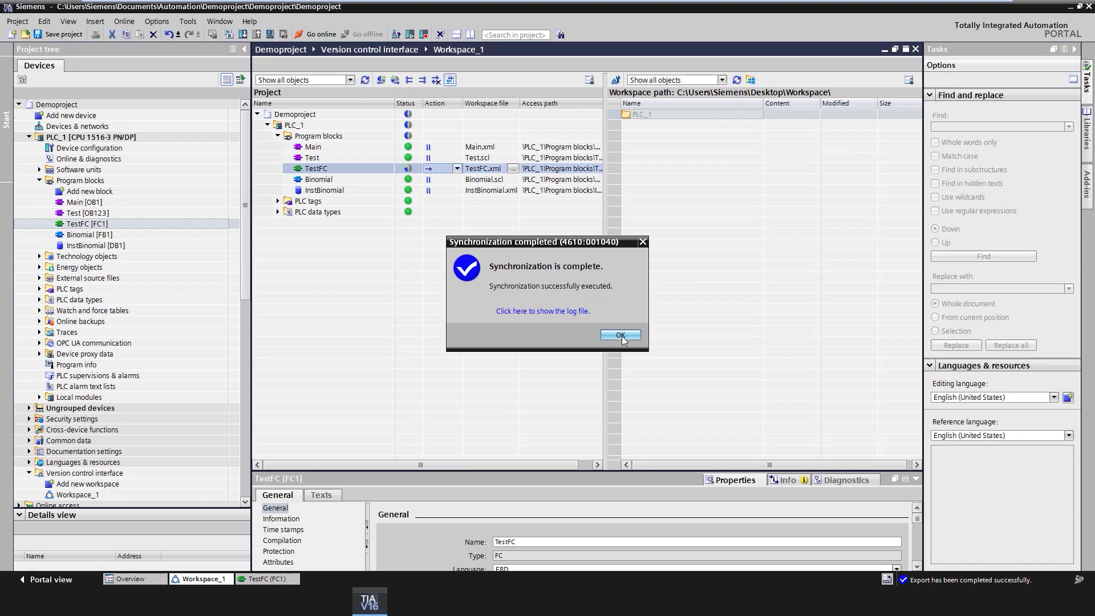
pyautogui.click(621, 335)
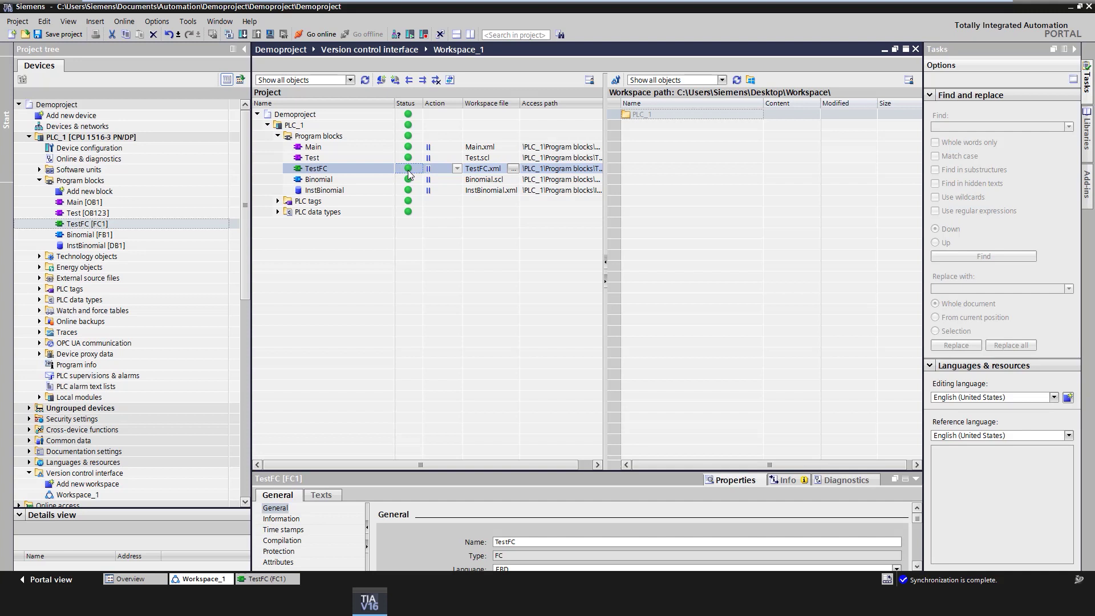
pyautogui.rightClick(645, 114)
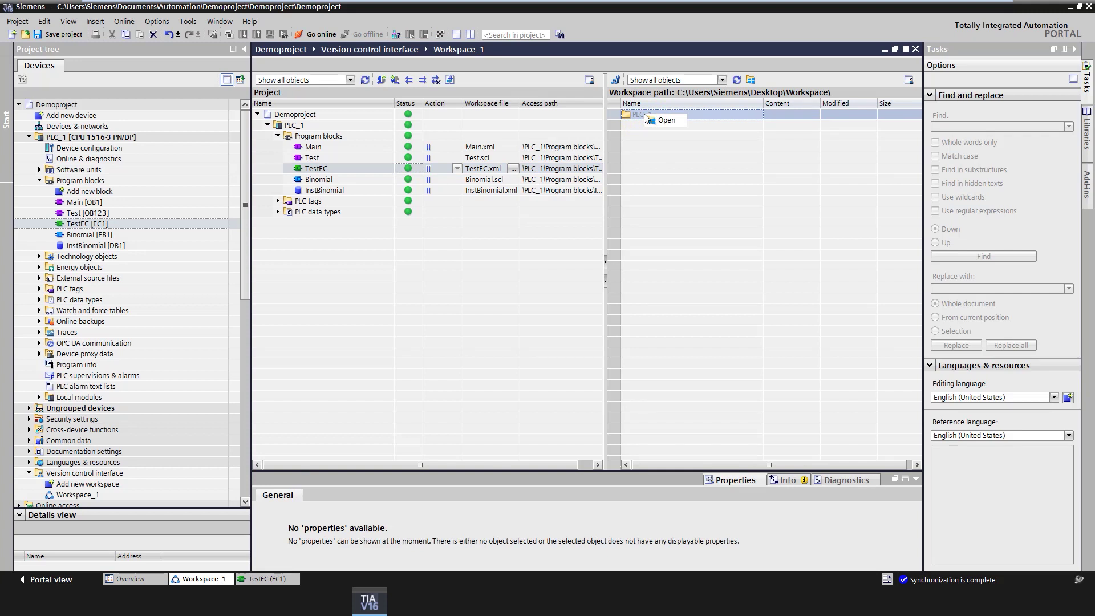
pyautogui.click(646, 176)
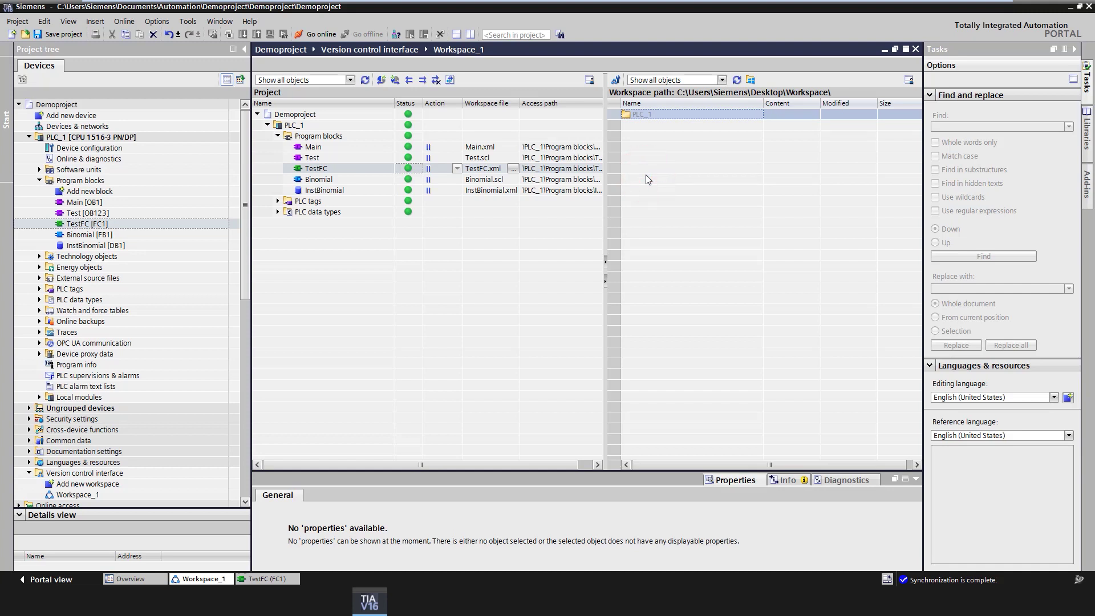